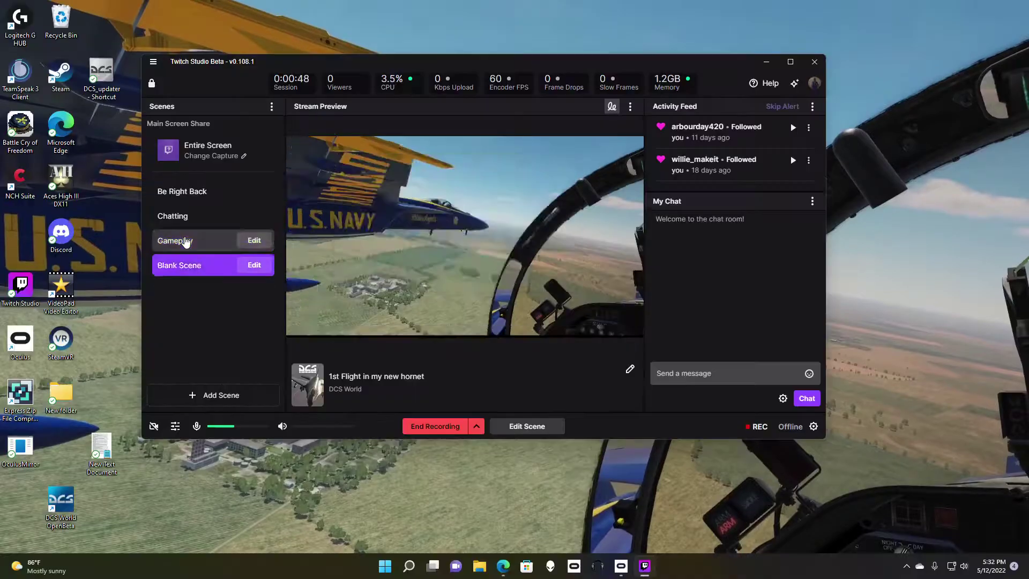
Switch to the Gameplay scene and minimize the Twitch Studio window
{"action": "left_click", "coordinate": [202, 240]}
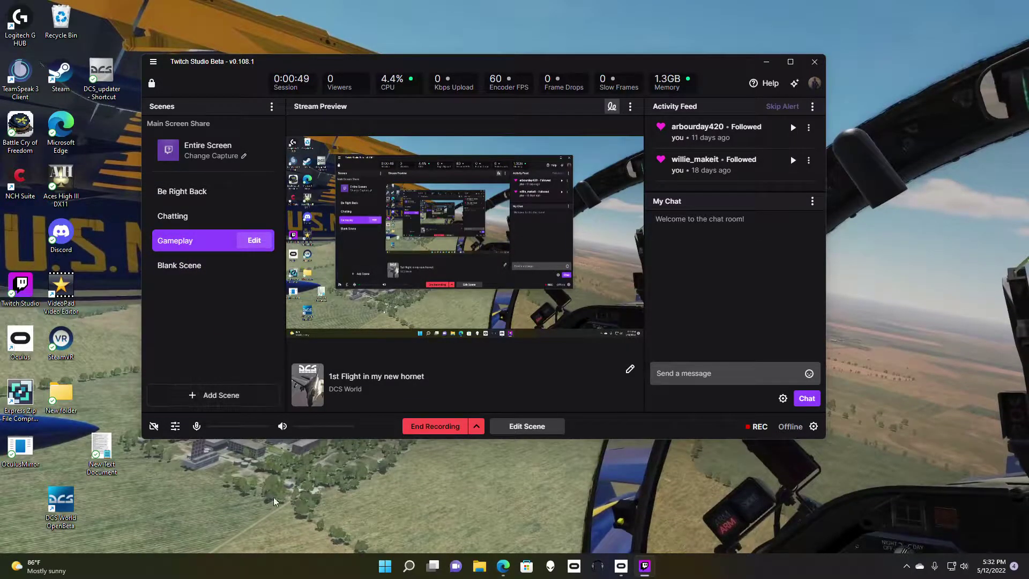
{"action": "left_click", "coordinate": [766, 62]}
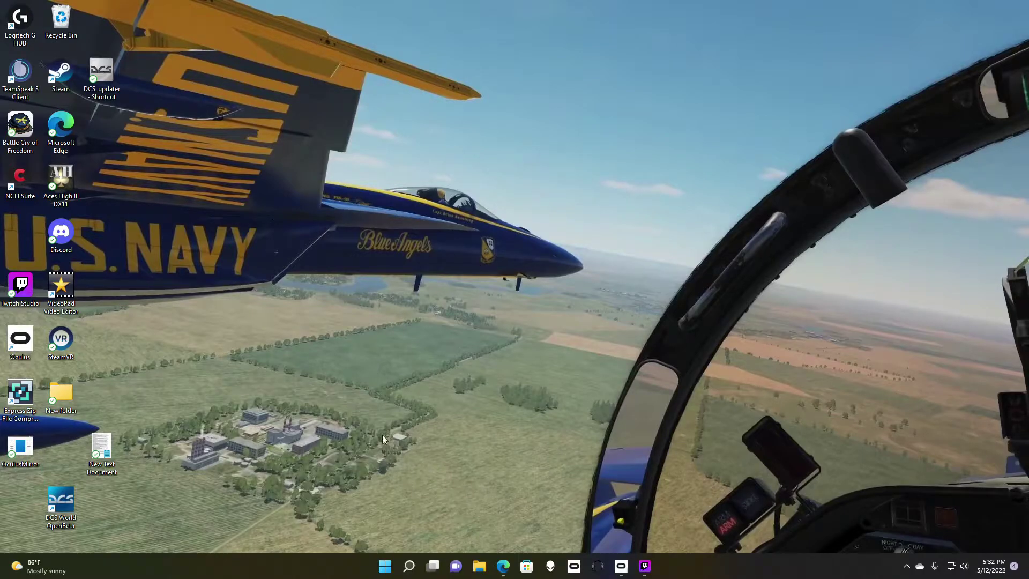
Open File Explorer and browse OS (C:) > Program Files > Oculus
{"action": "right_click", "coordinate": [408, 567]}
{"action": "left_click", "coordinate": [471, 561]}
{"action": "left_click", "coordinate": [479, 565]}
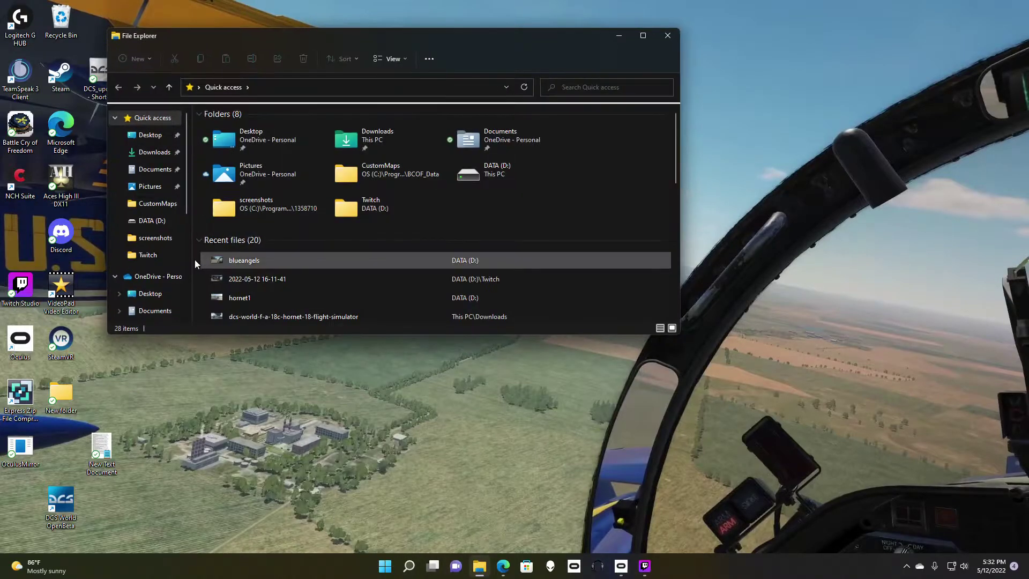
{"action": "scroll", "coordinate": [155, 286], "scroll_direction": "down", "scroll_amount": 3}
{"action": "scroll", "coordinate": [158, 277], "scroll_direction": "down", "scroll_amount": 1}
{"action": "scroll", "coordinate": [159, 270], "scroll_direction": "down", "scroll_amount": 1}
{"action": "left_click", "coordinate": [120, 272]}
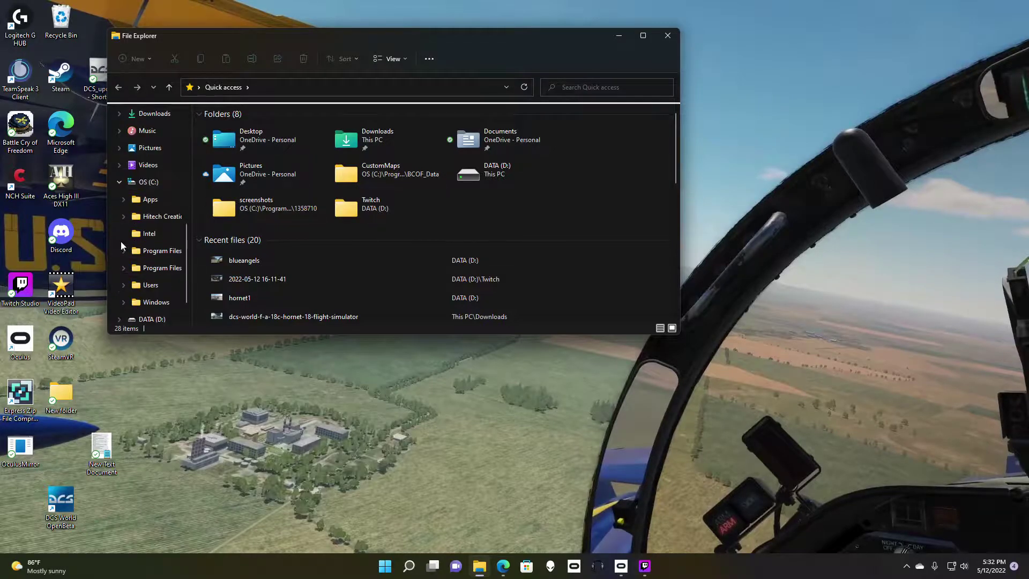
{"action": "left_click", "coordinate": [162, 252]}
{"action": "scroll", "coordinate": [272, 245], "scroll_direction": "down", "scroll_amount": 2}
{"action": "scroll", "coordinate": [310, 254], "scroll_direction": "down", "scroll_amount": 2}
{"action": "scroll", "coordinate": [282, 260], "scroll_direction": "down", "scroll_amount": 1}
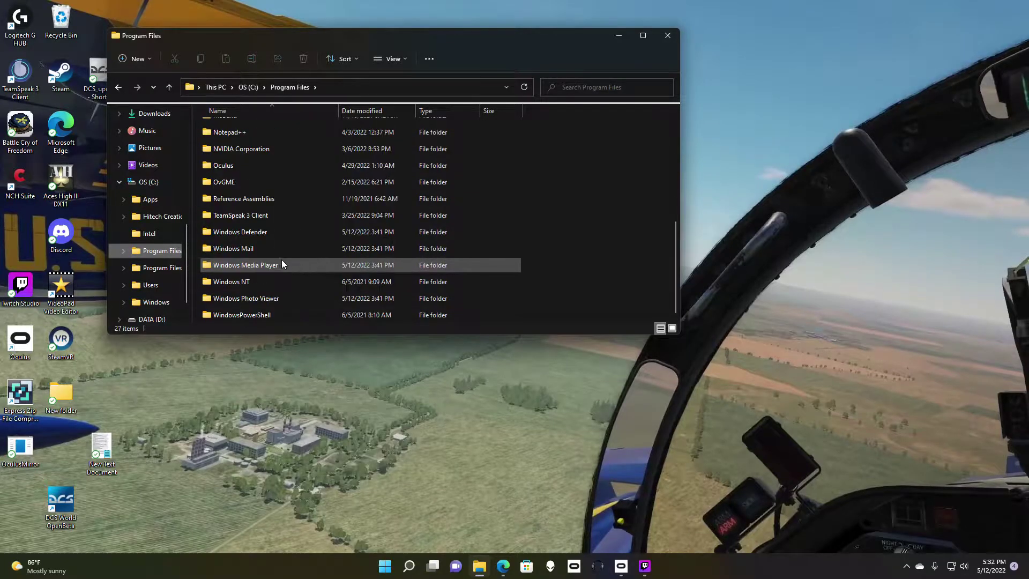
{"action": "double_click", "coordinate": [244, 167]}
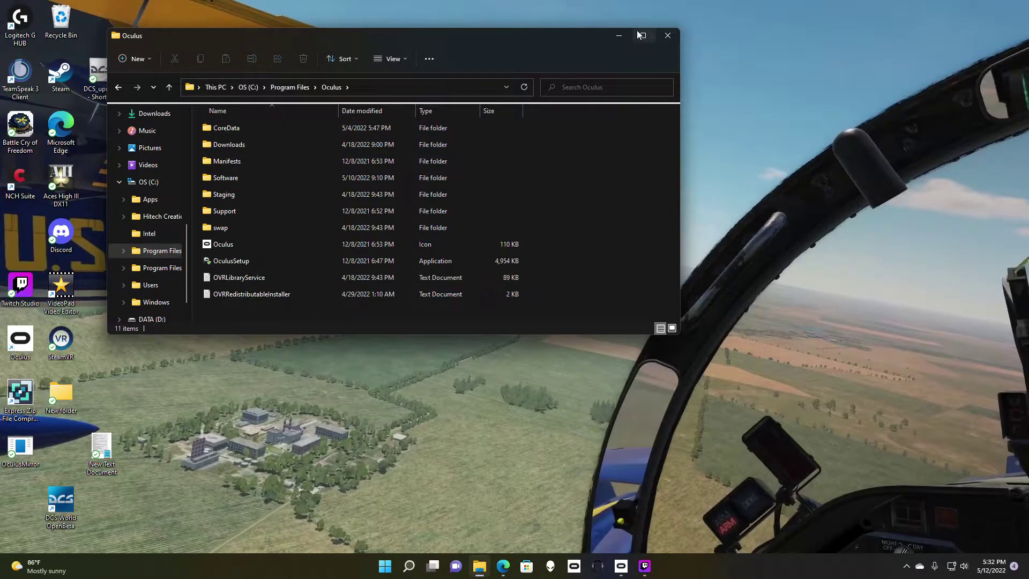
Open Support > oculus-diagnostics in a maximized window, then restore the window size
{"action": "left_click", "coordinate": [642, 36]}
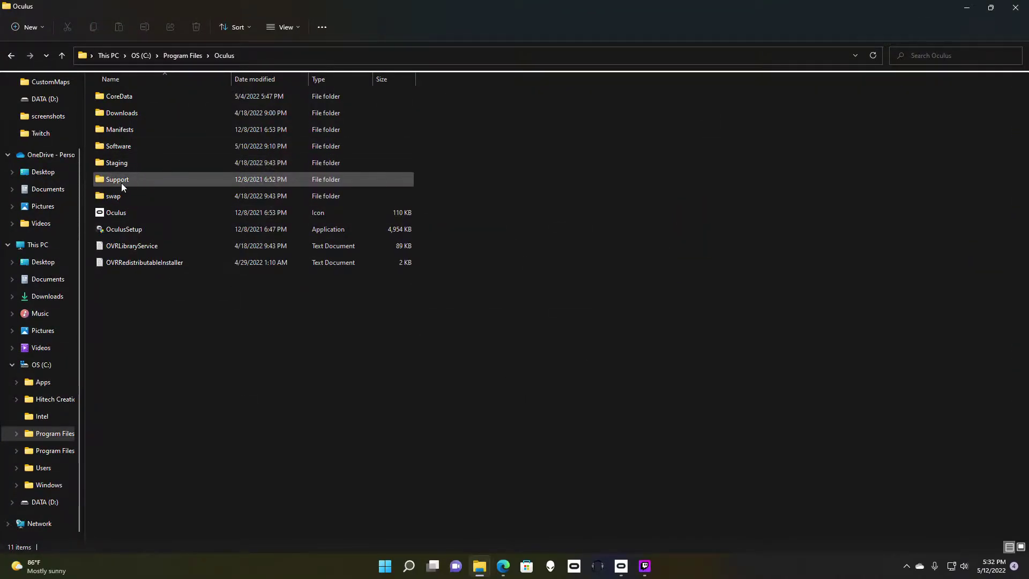
{"action": "double_click", "coordinate": [122, 183]}
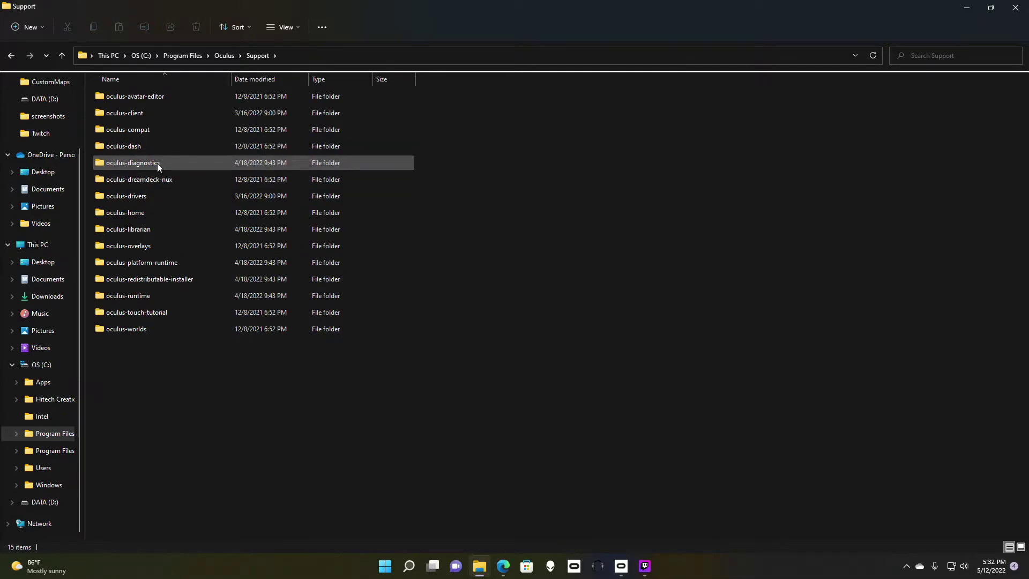
{"action": "double_click", "coordinate": [156, 164]}
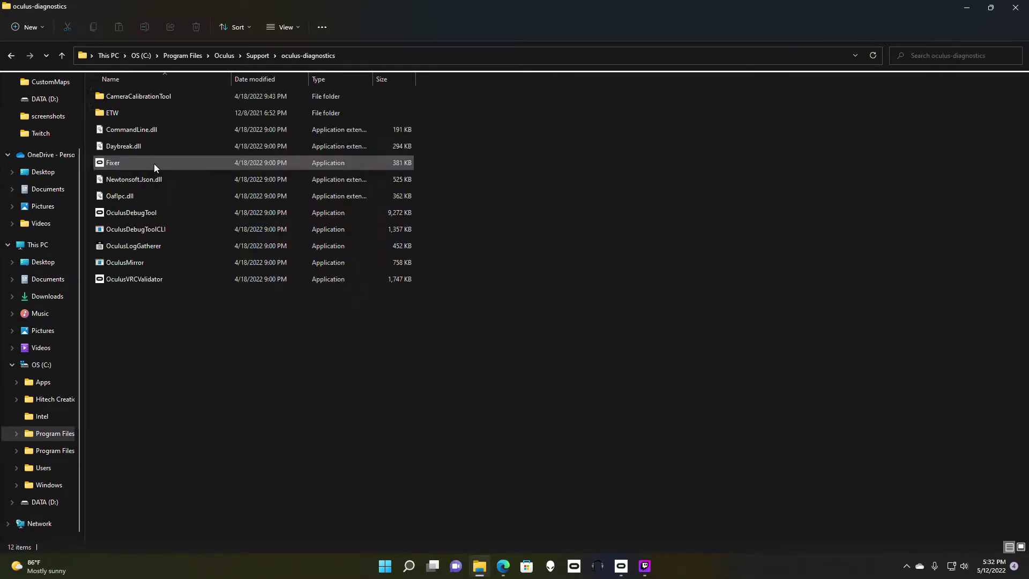
{"action": "left_click", "coordinate": [993, 9]}
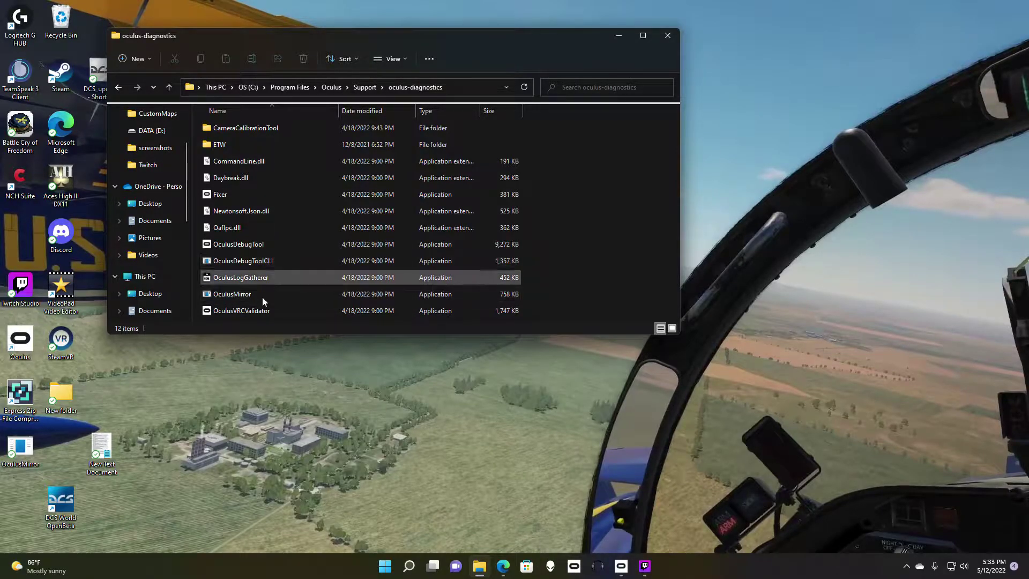
{"action": "left_click", "coordinate": [233, 311]}
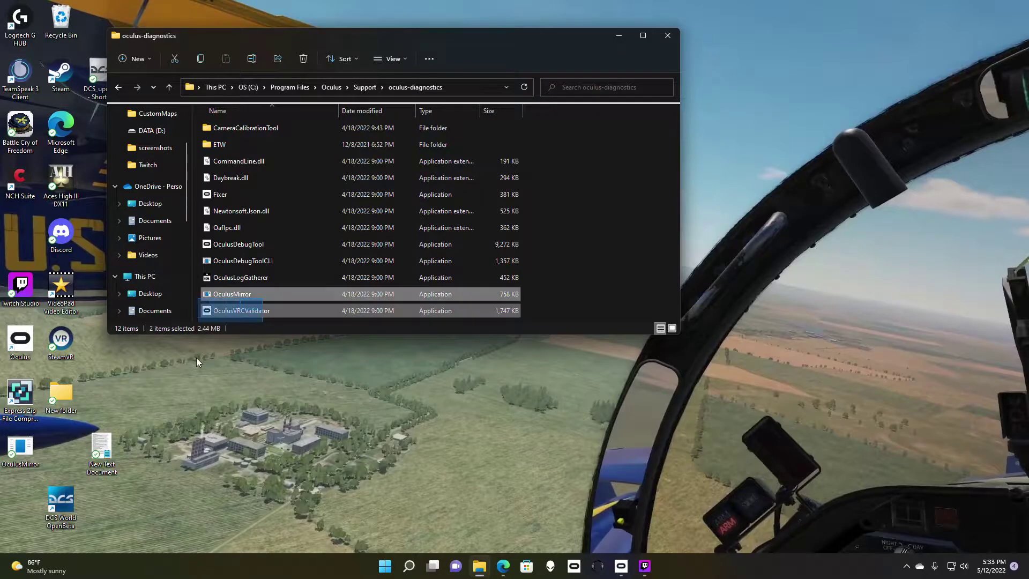
{"action": "left_click", "coordinate": [250, 296], "text": "ctrl"}
{"action": "left_click", "coordinate": [249, 296]}
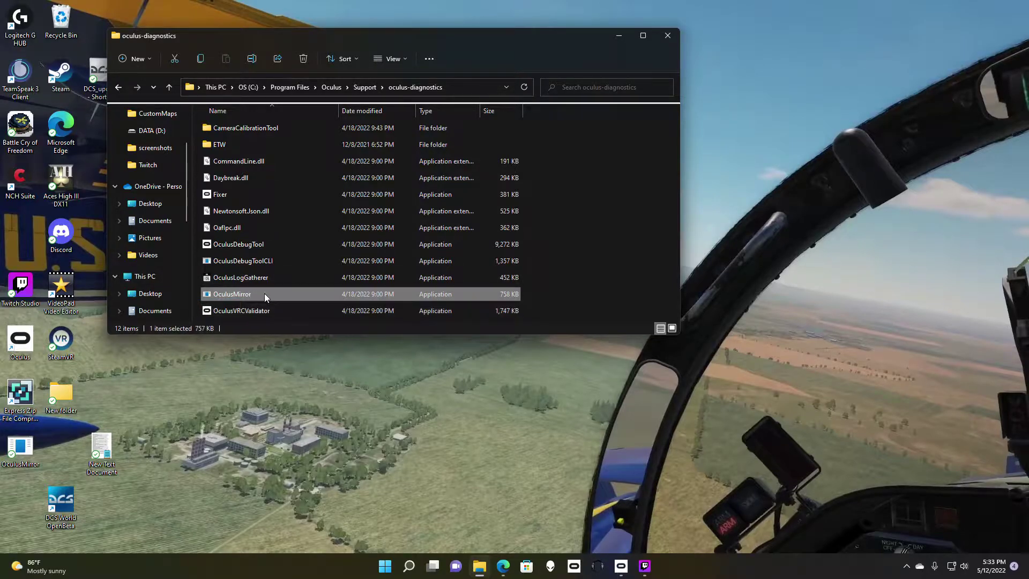
{"action": "left_click_drag", "start_coordinate": [250, 296], "coordinate": [146, 401]}
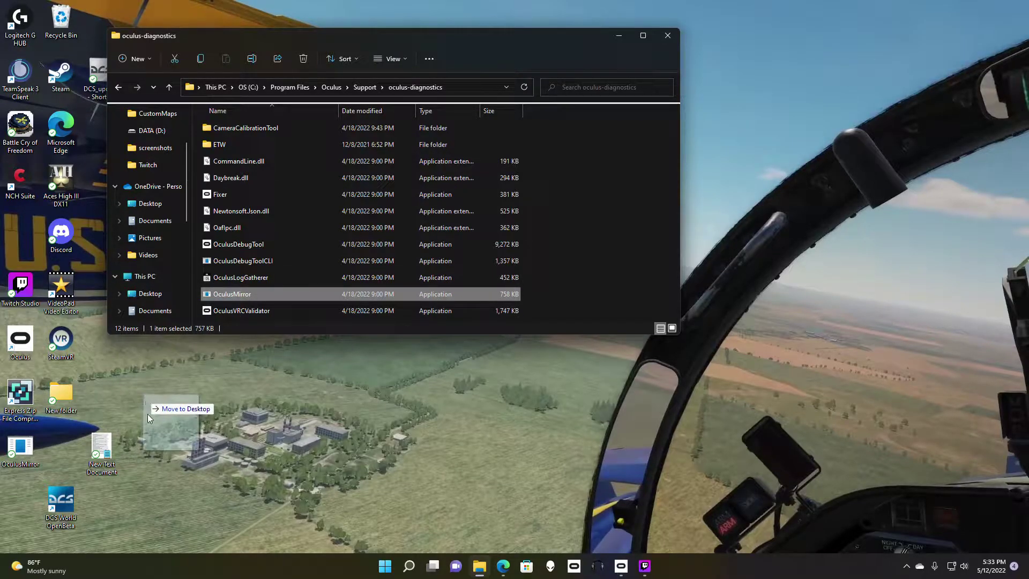
{"action": "left_click_drag", "start_coordinate": [146, 400], "coordinate": [165, 450]}
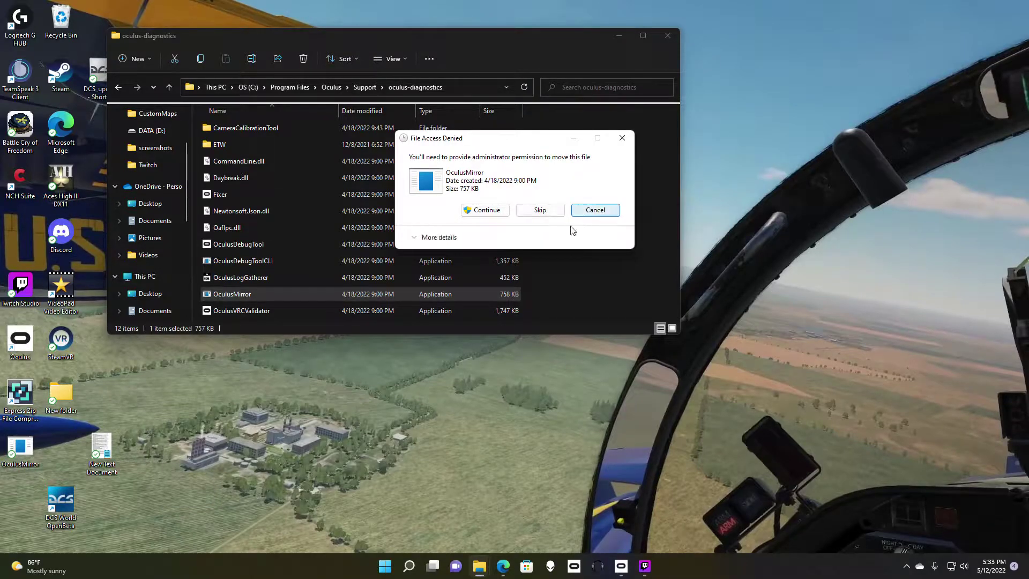
{"action": "left_click", "coordinate": [594, 210]}
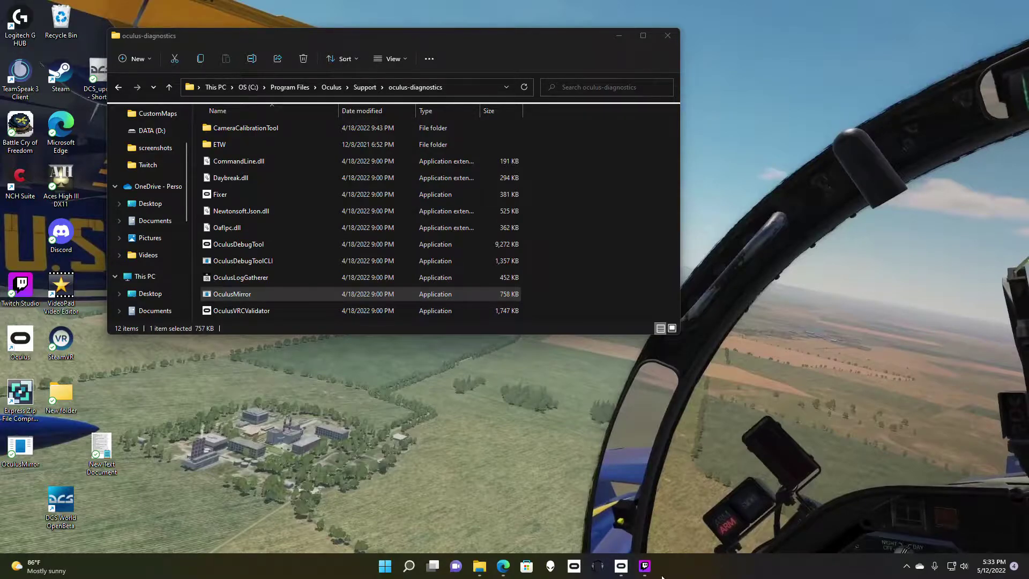
Cancel the Primary Screen Share change and launch the OculusMirror desktop shortcut
{"action": "left_click", "coordinate": [644, 566]}
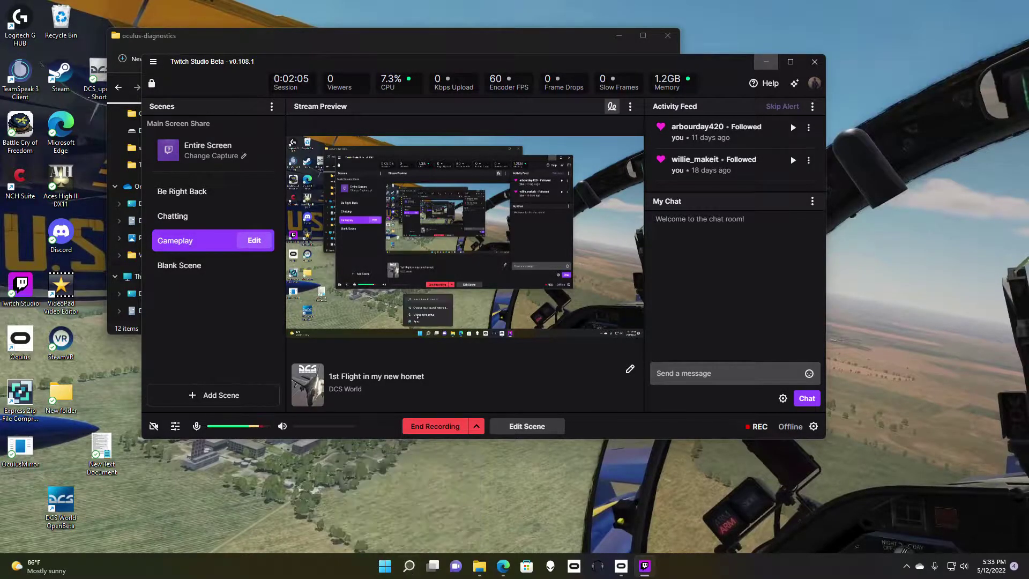
{"action": "left_click", "coordinate": [207, 150]}
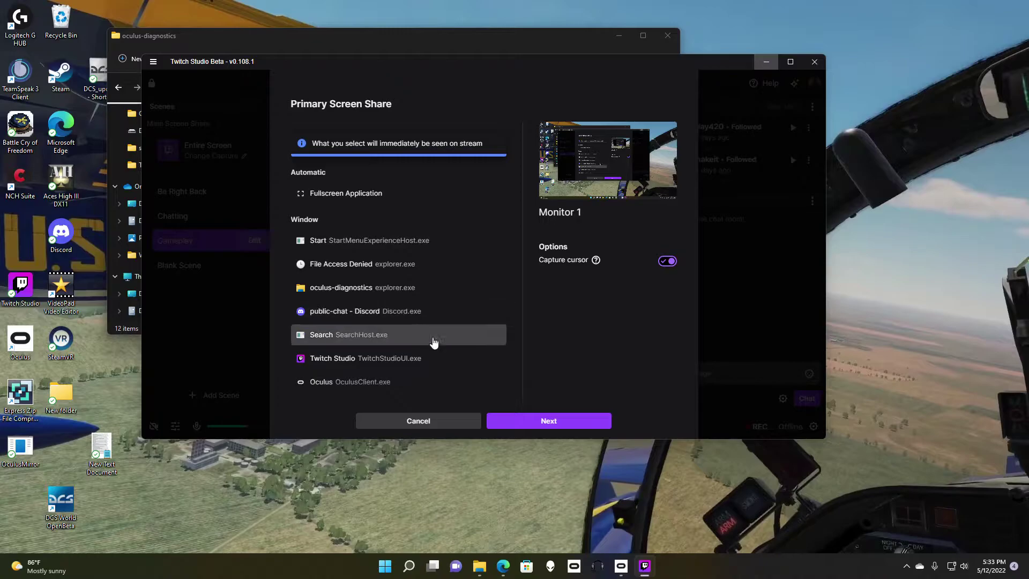
{"action": "scroll", "coordinate": [417, 347], "scroll_direction": "down", "scroll_amount": 1}
{"action": "scroll", "coordinate": [417, 347], "scroll_direction": "down", "scroll_amount": 2}
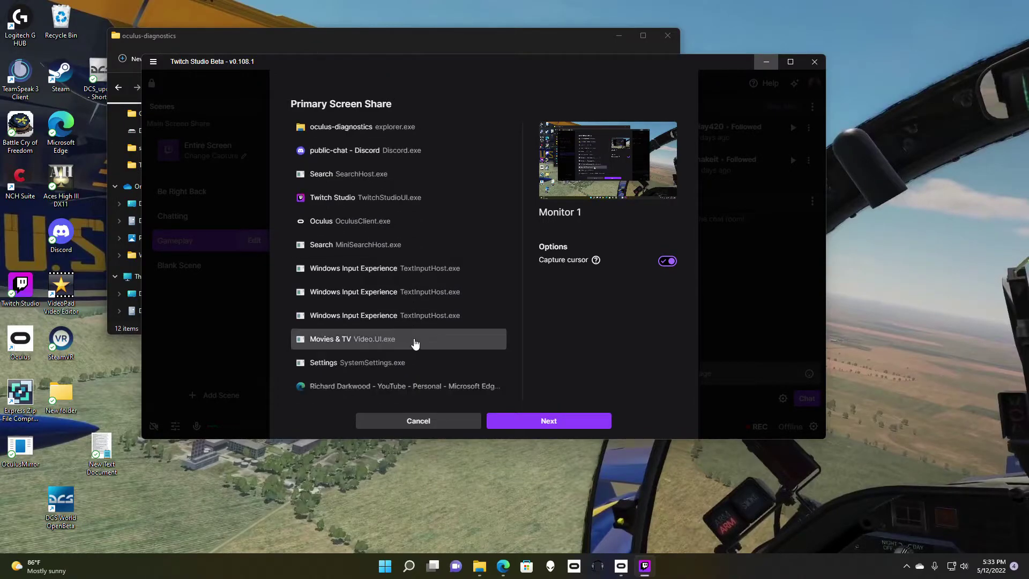
{"action": "left_click", "coordinate": [413, 421]}
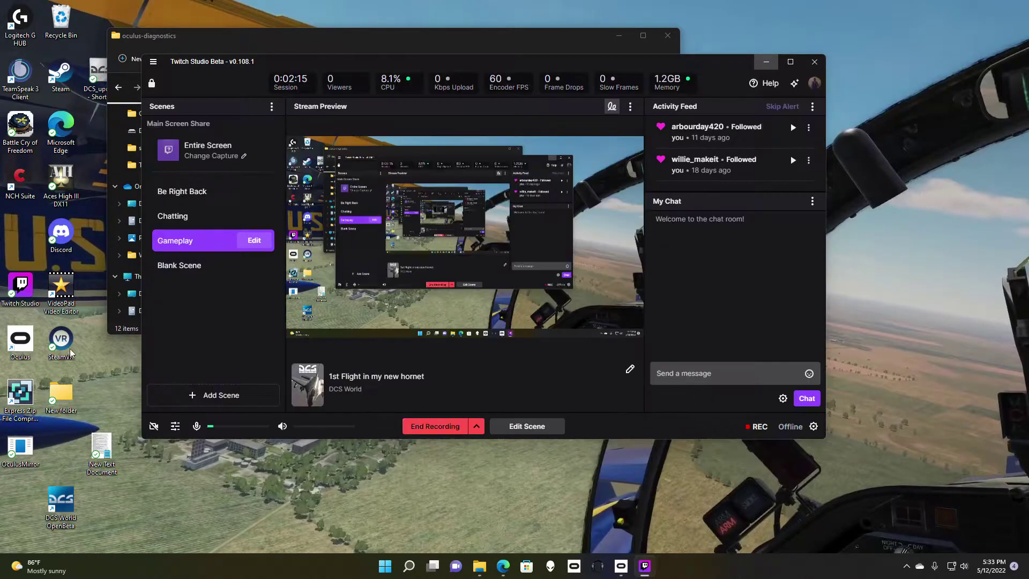
{"action": "double_click", "coordinate": [20, 450]}
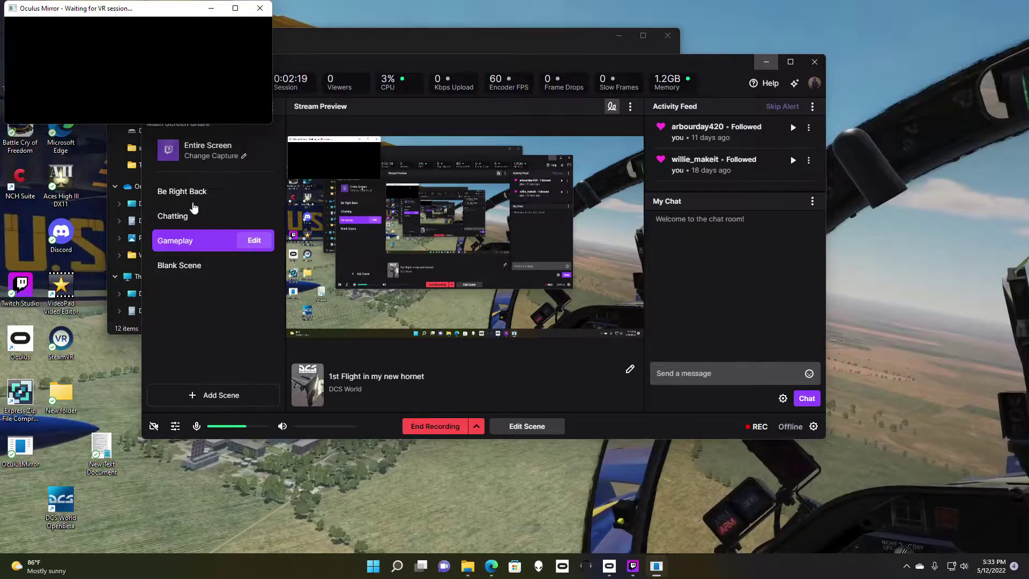
Open the Change Capture options for the primary screen share
{"action": "left_click", "coordinate": [216, 156]}
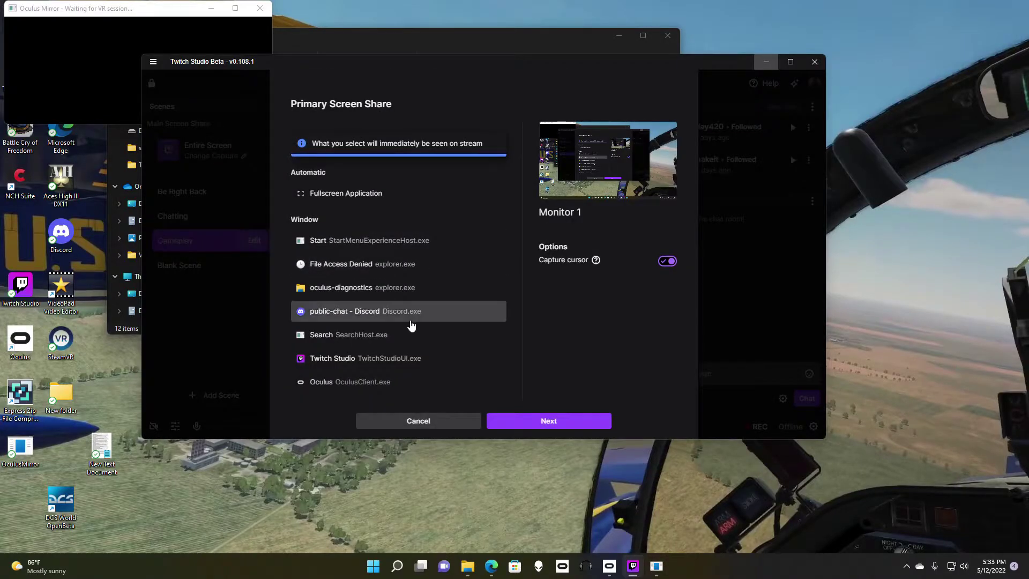
{"action": "scroll", "coordinate": [414, 328], "scroll_direction": "down", "scroll_amount": 2}
{"action": "scroll", "coordinate": [422, 321], "scroll_direction": "up", "scroll_amount": 1}
{"action": "scroll", "coordinate": [428, 305], "scroll_direction": "down", "scroll_amount": 1}
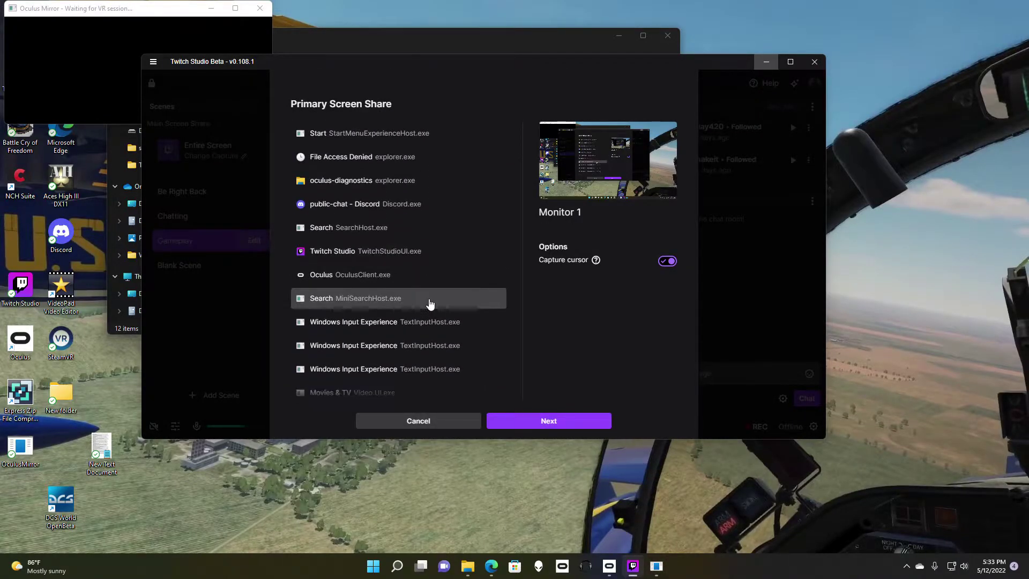
{"action": "scroll", "coordinate": [430, 301], "scroll_direction": "down", "scroll_amount": 2}
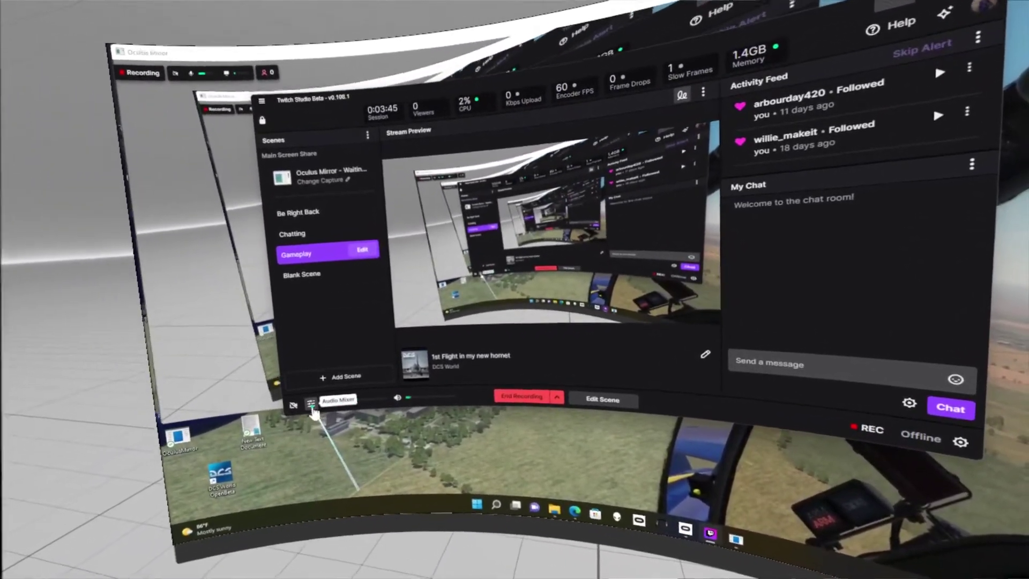
In Audio Mixer, save Headset Microphone (Oculus Virtual Audio Device) as the primary microphone
{"action": "left_click", "coordinate": [311, 402]}
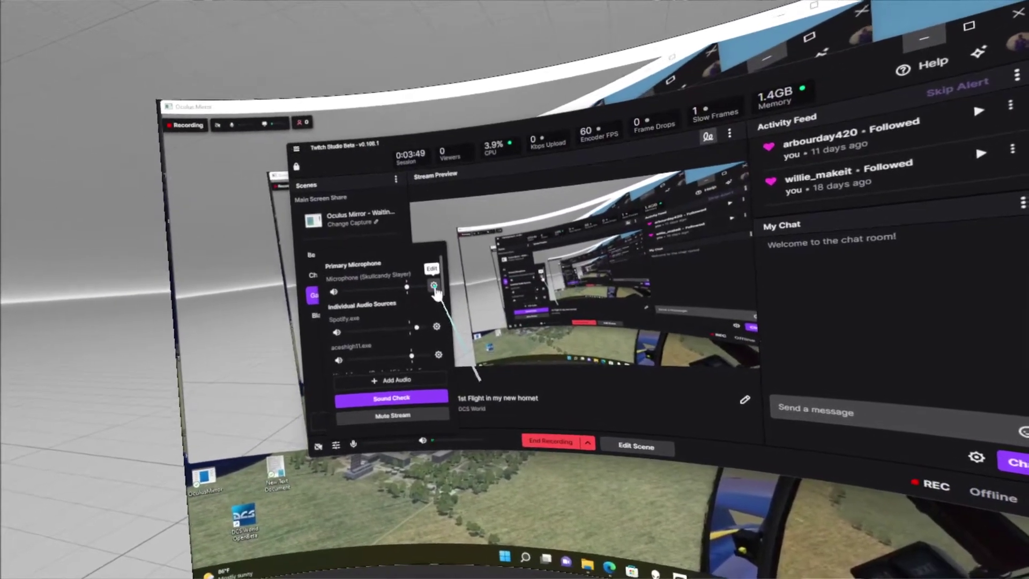
{"action": "left_click", "coordinate": [433, 287]}
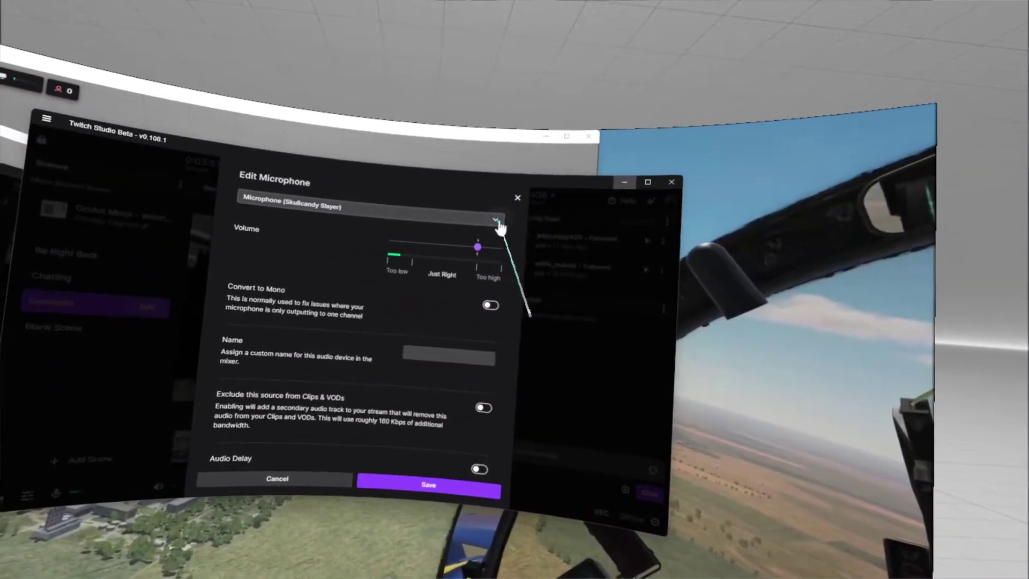
{"action": "left_click", "coordinate": [499, 224]}
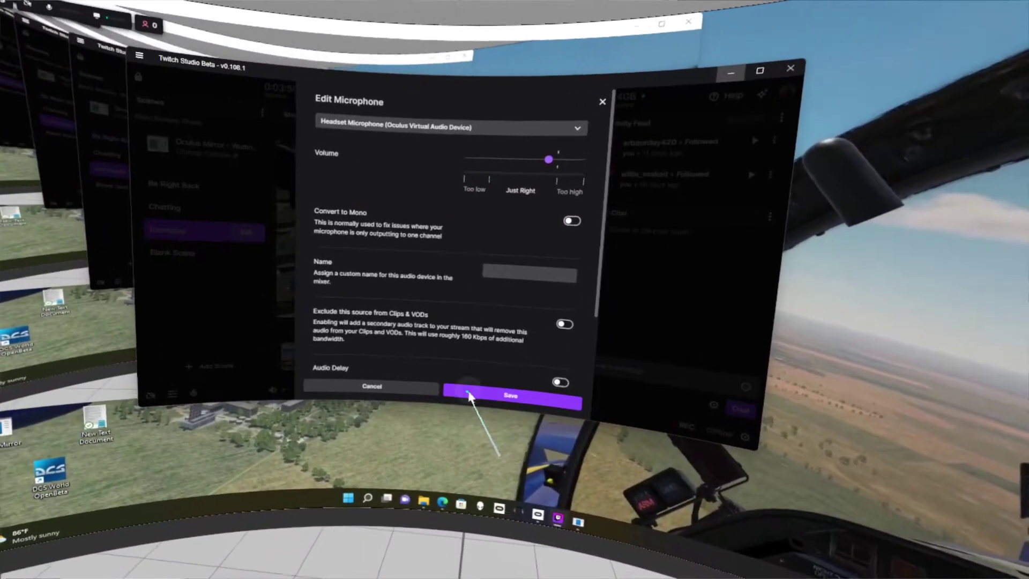
{"action": "left_click", "coordinate": [471, 394]}
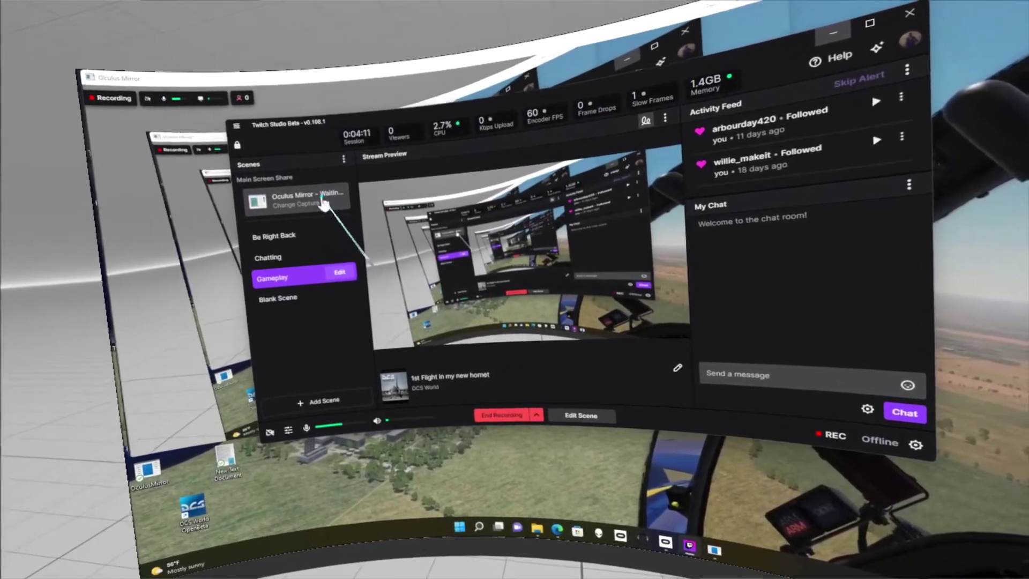
Capture the OculusMirror.exe window as the main screen share and finish Stream Info
{"action": "left_click", "coordinate": [324, 205]}
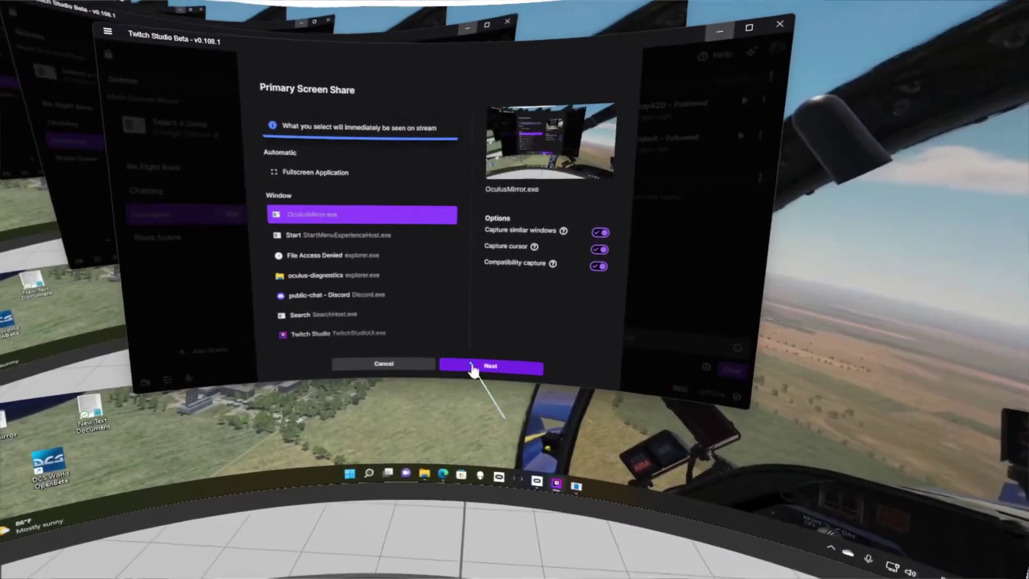
{"action": "left_click", "coordinate": [475, 365]}
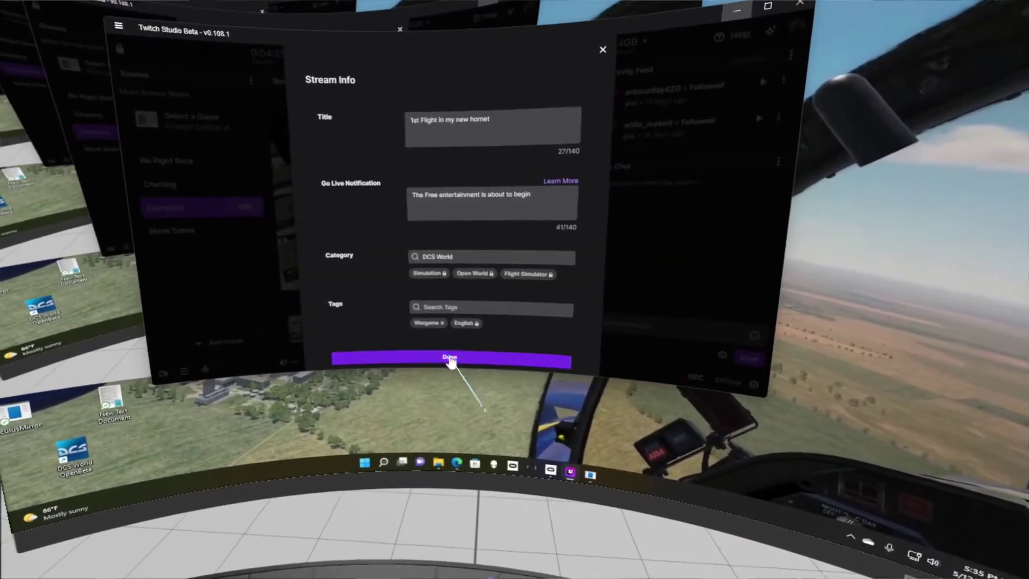
{"action": "left_click", "coordinate": [448, 359]}
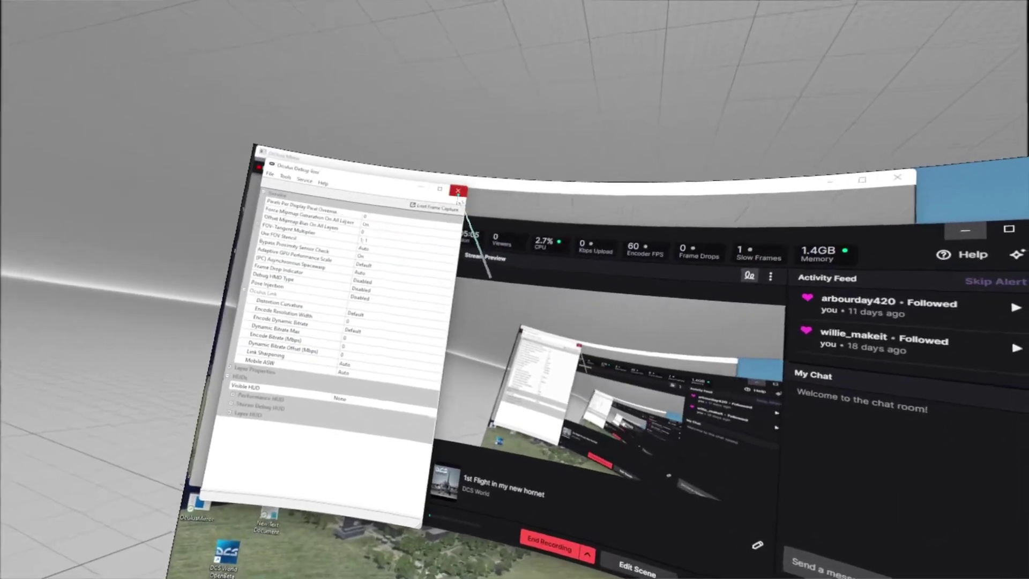
{"action": "left_click", "coordinate": [456, 196]}
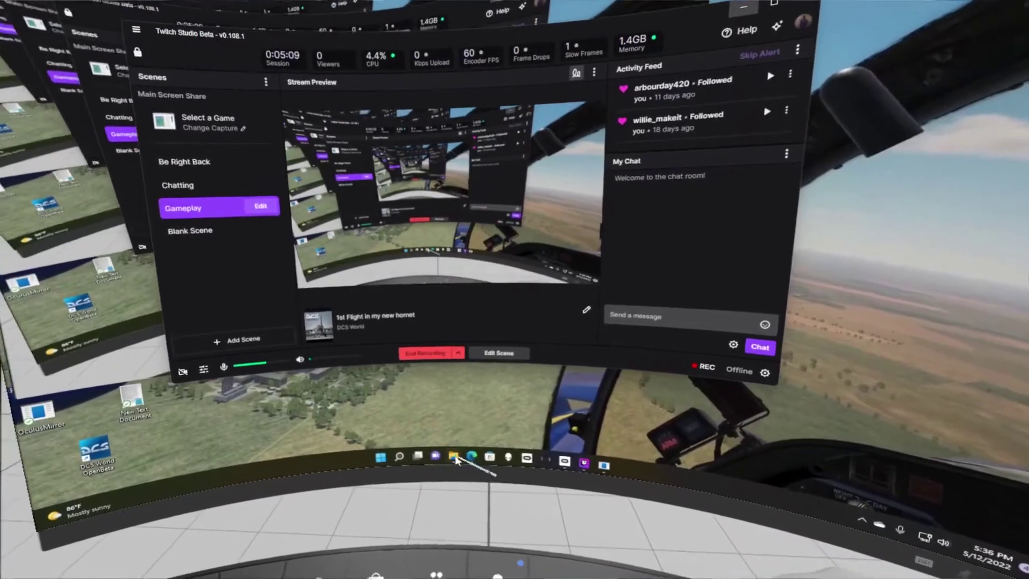
{"action": "left_click", "coordinate": [470, 515]}
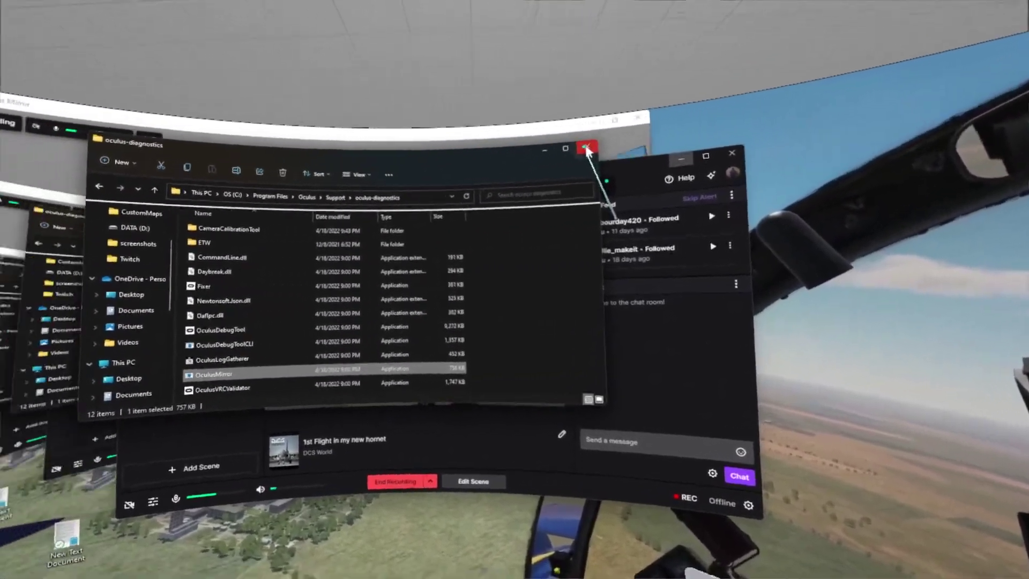
{"action": "left_click", "coordinate": [590, 152]}
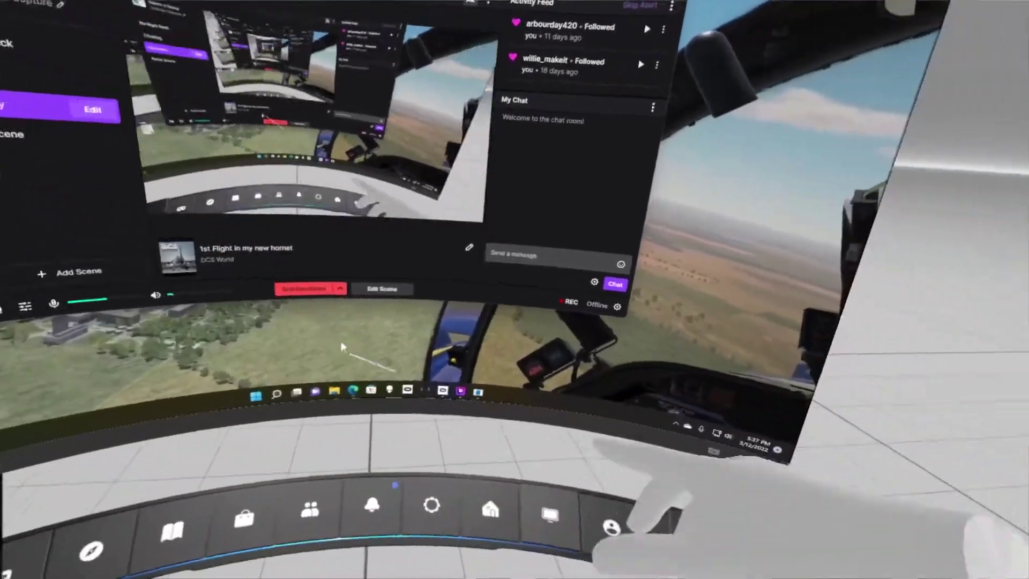
{"action": "mouse_move", "coordinate": [477, 525]}
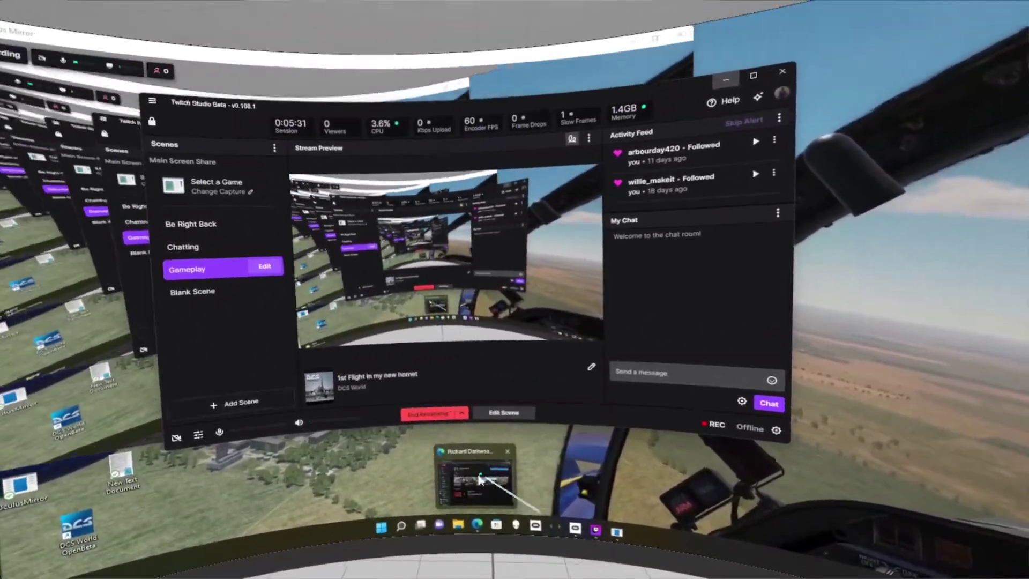
{"action": "left_click", "coordinate": [483, 455]}
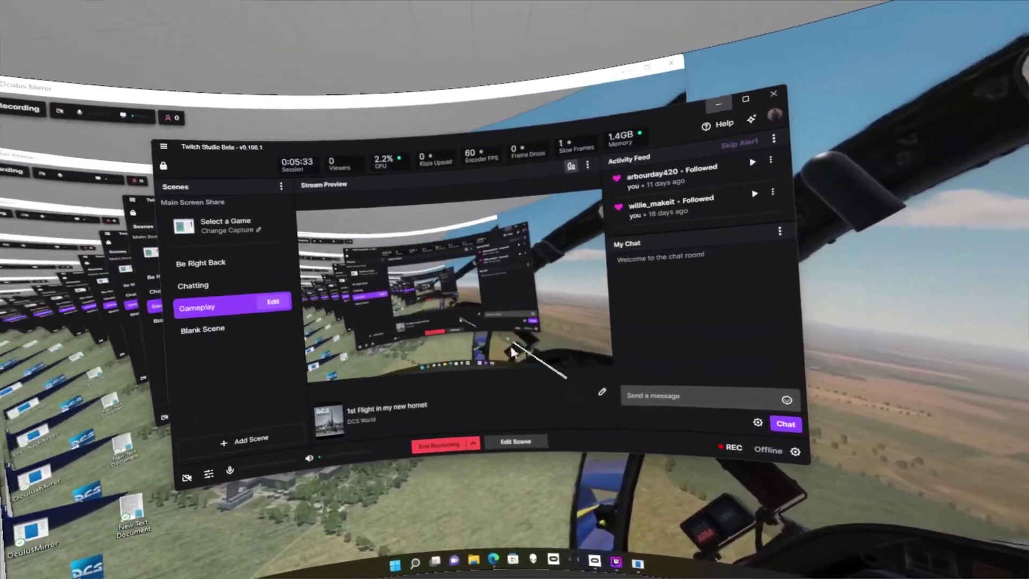